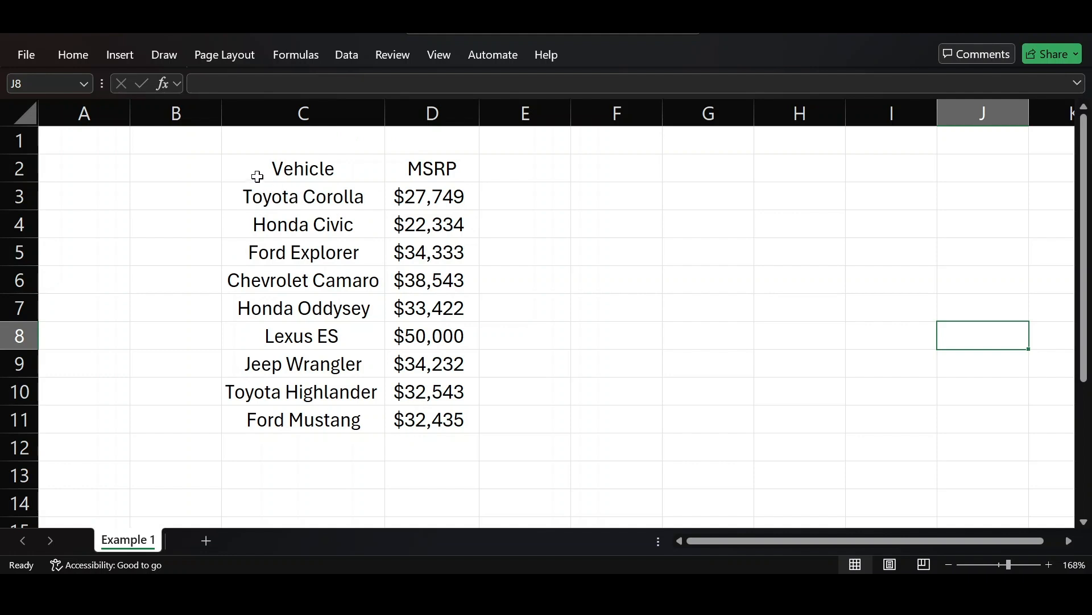
Insert a basic 2-D pie chart from the Vehicle and MSRP data in C2:D11.
left_click(225, 159)
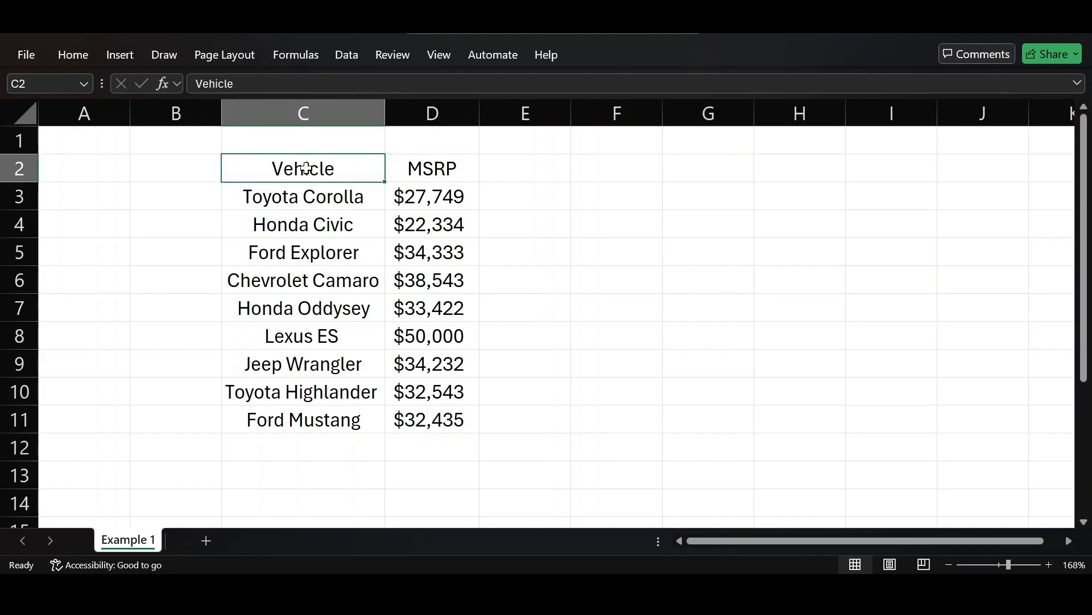
left_click_drag(307, 167, 458, 417)
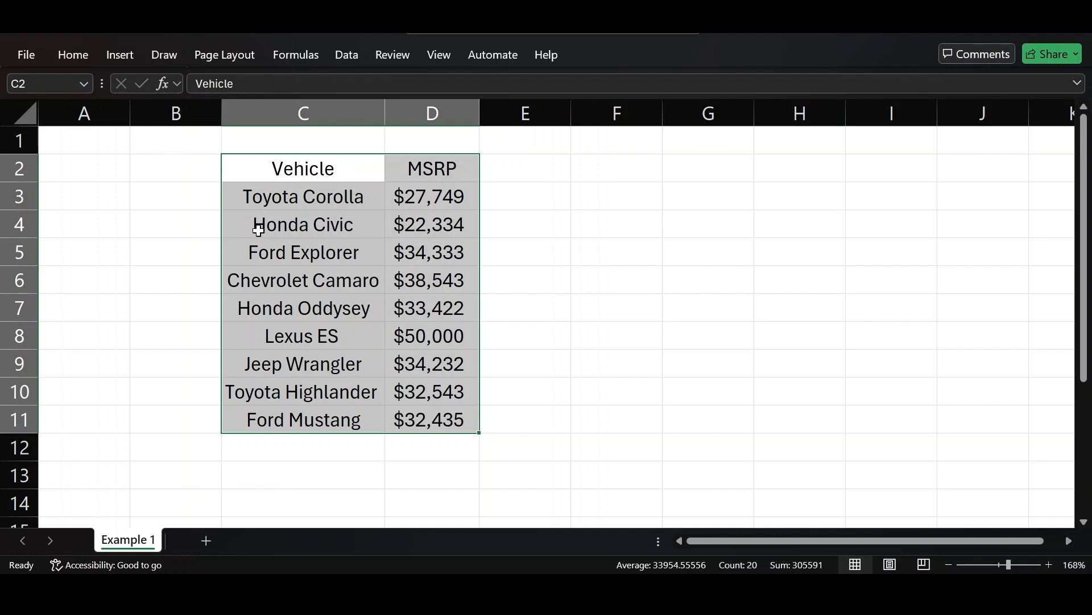
left_click(108, 57)
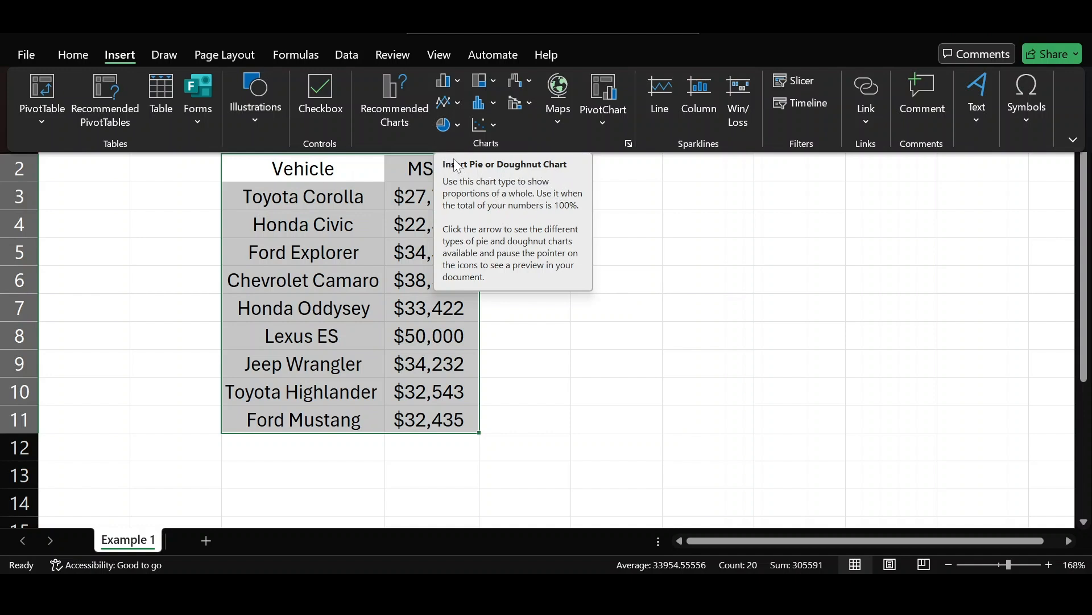
left_click(442, 130)
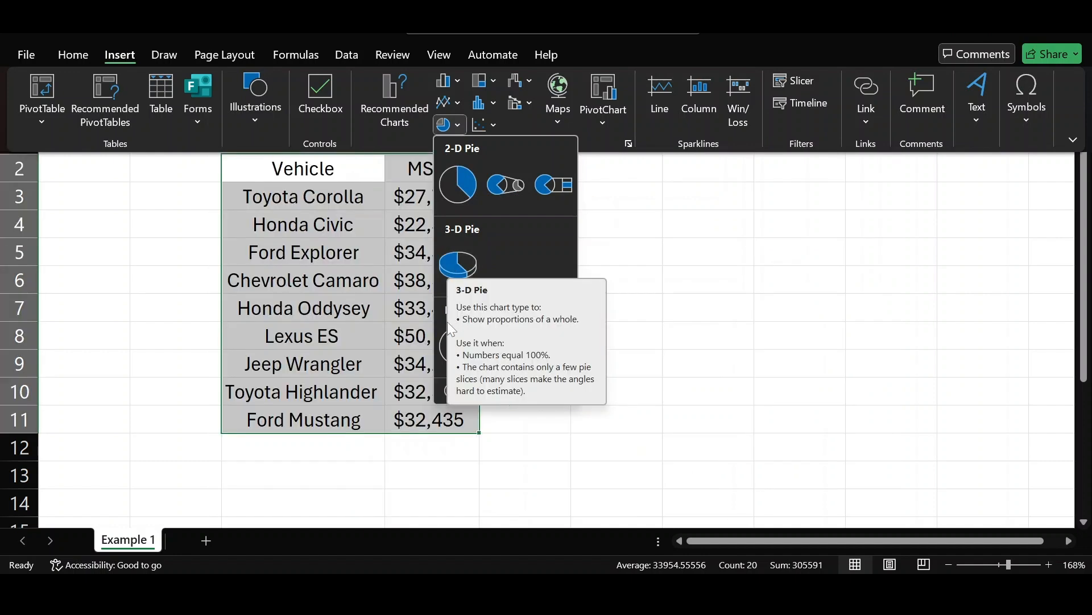
left_click(475, 186)
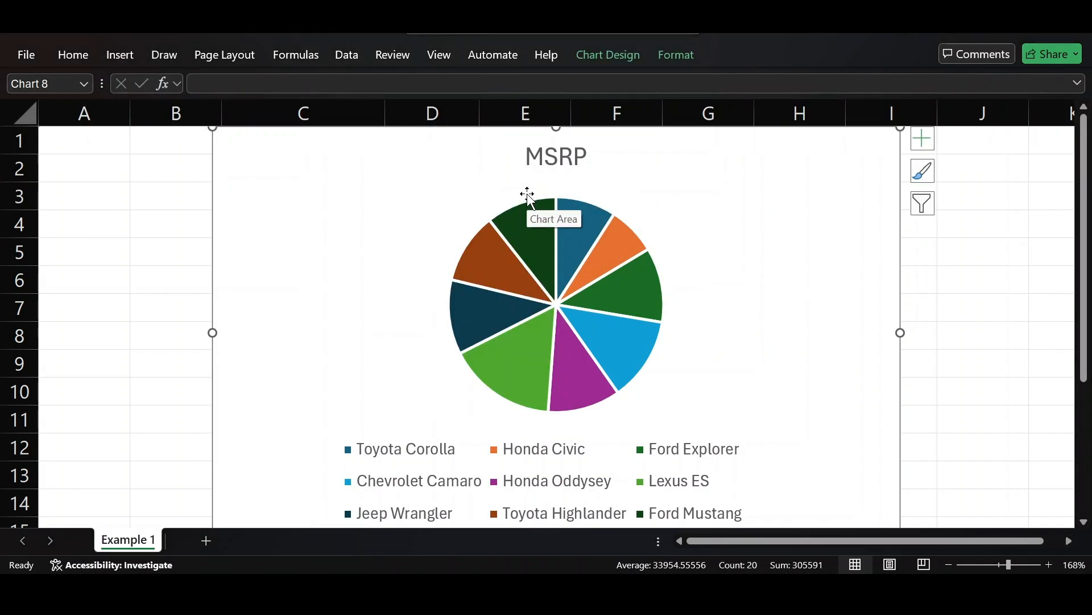
Change the chart title to "Car Models and Their MSRP" and close the formatting pane.
double_click(559, 160)
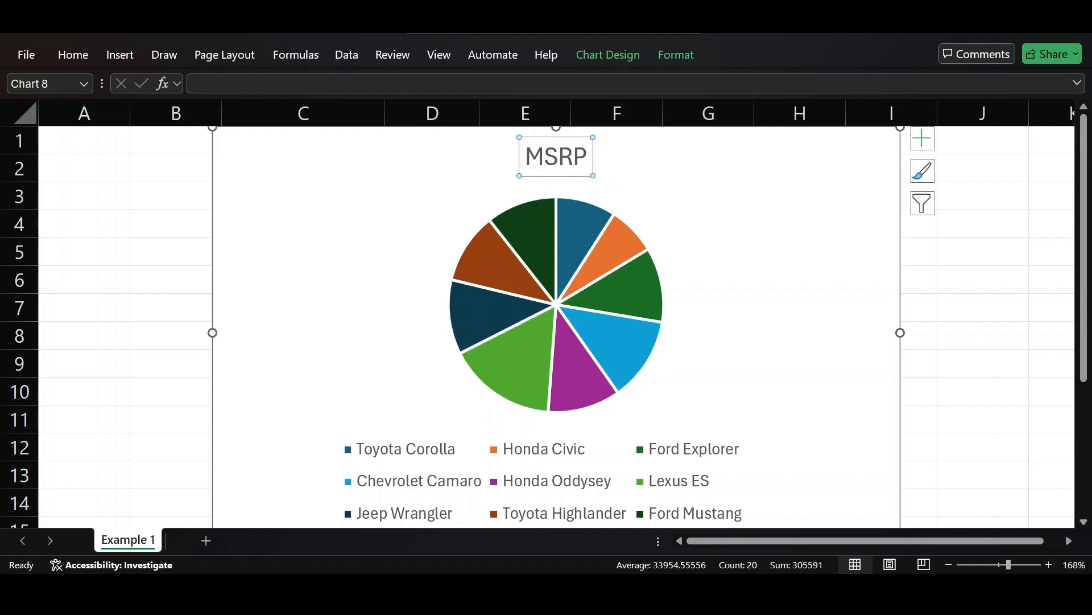
double_click(564, 162)
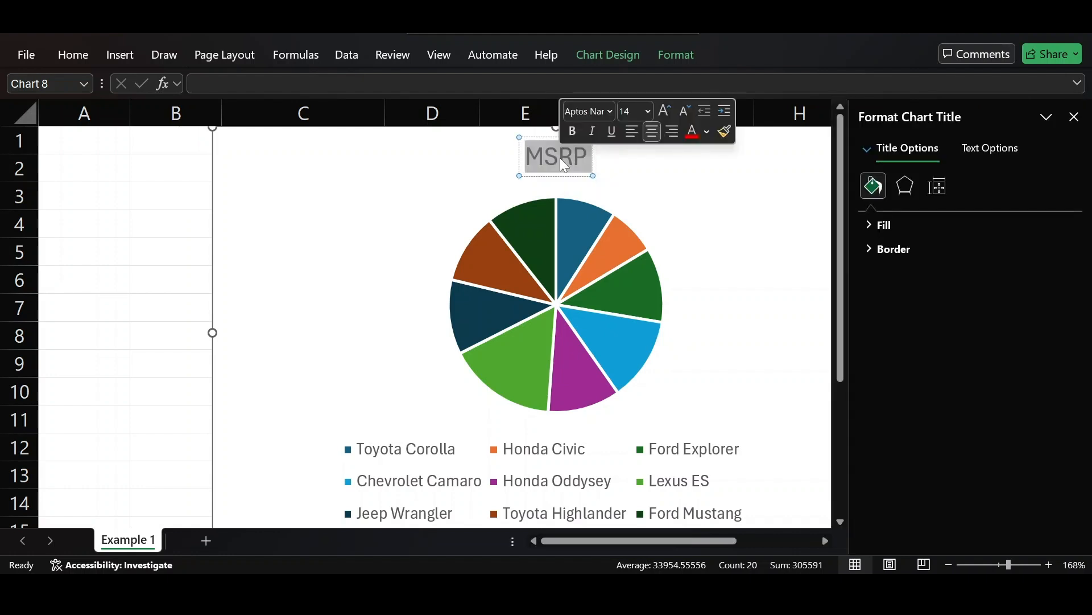
type("Car M")
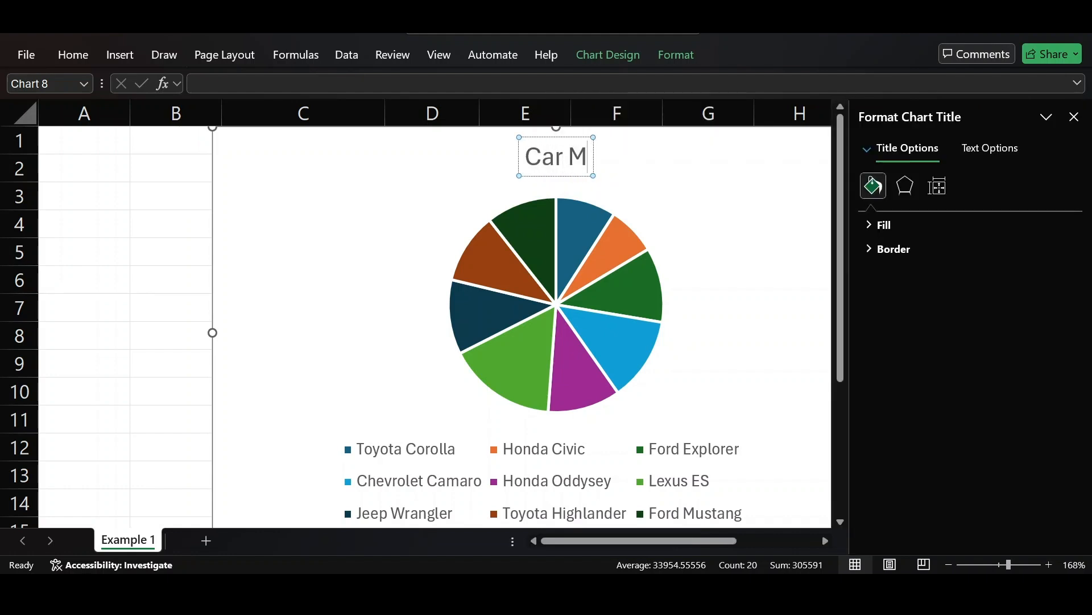
type("odels")
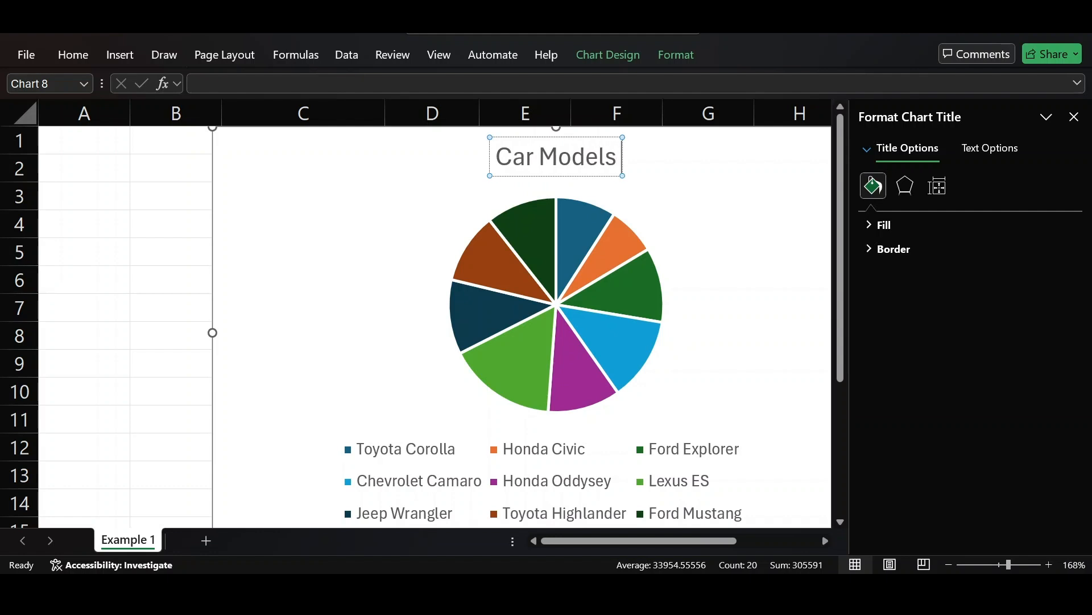
type(" and th")
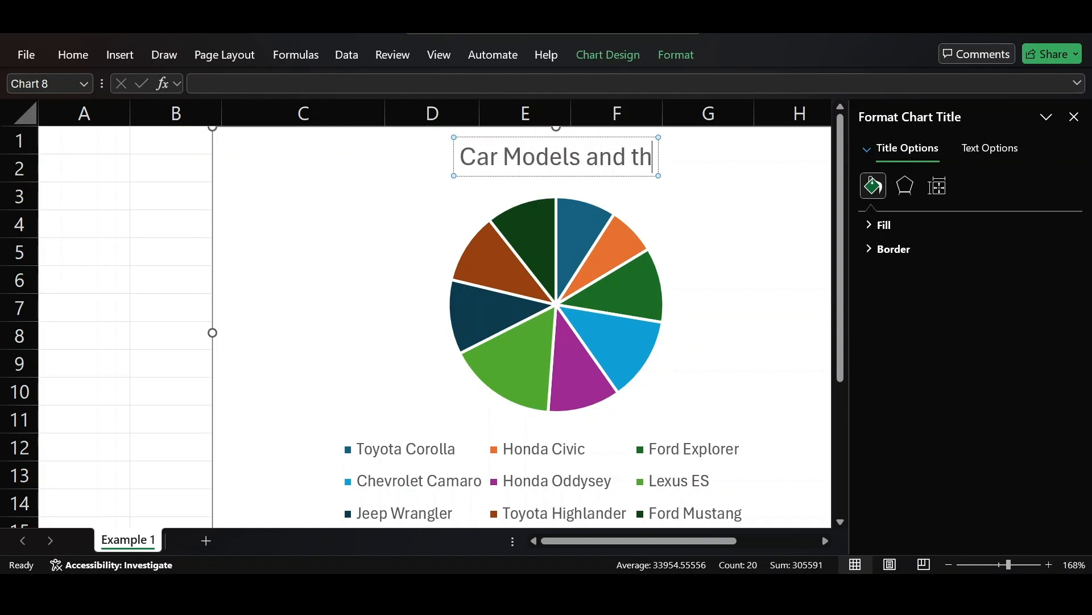
key("BackSpace")
key("BackSpace")
type("Their MSRP")
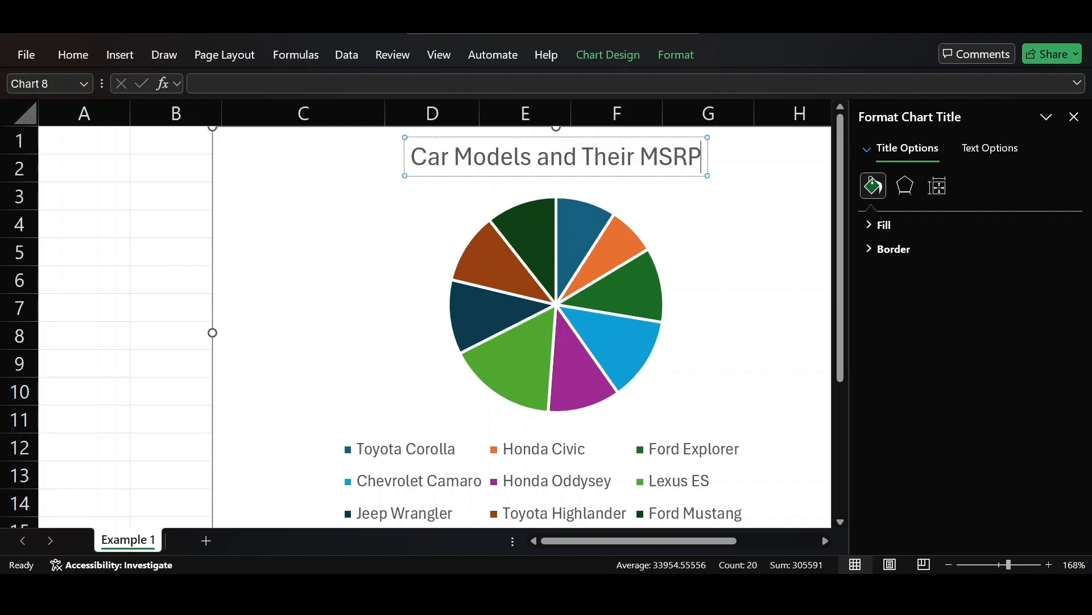
left_click(393, 257)
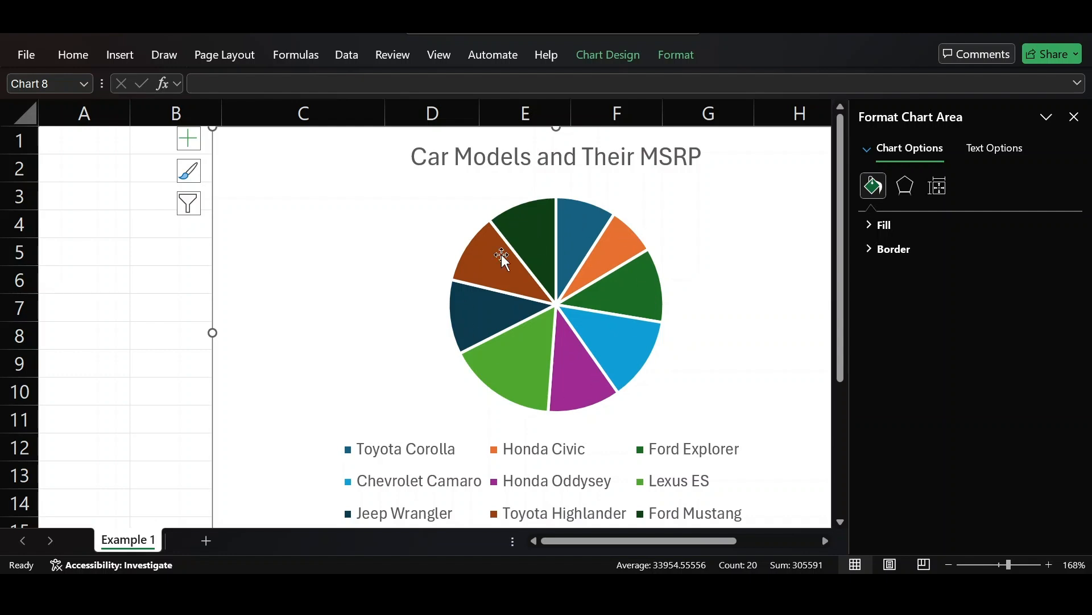
mouse_move(511, 271)
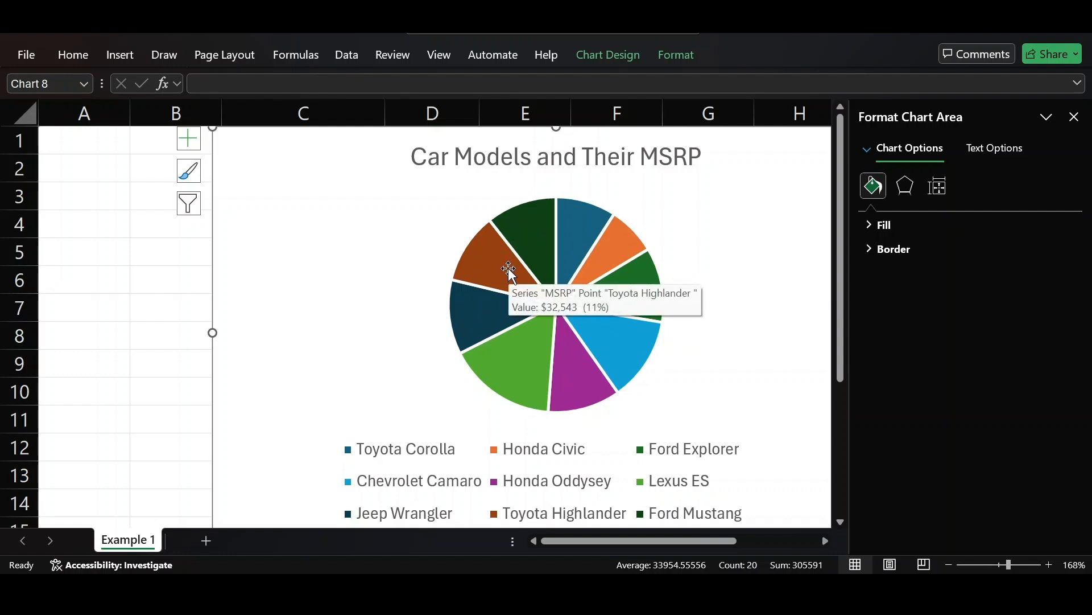
left_click(1074, 117)
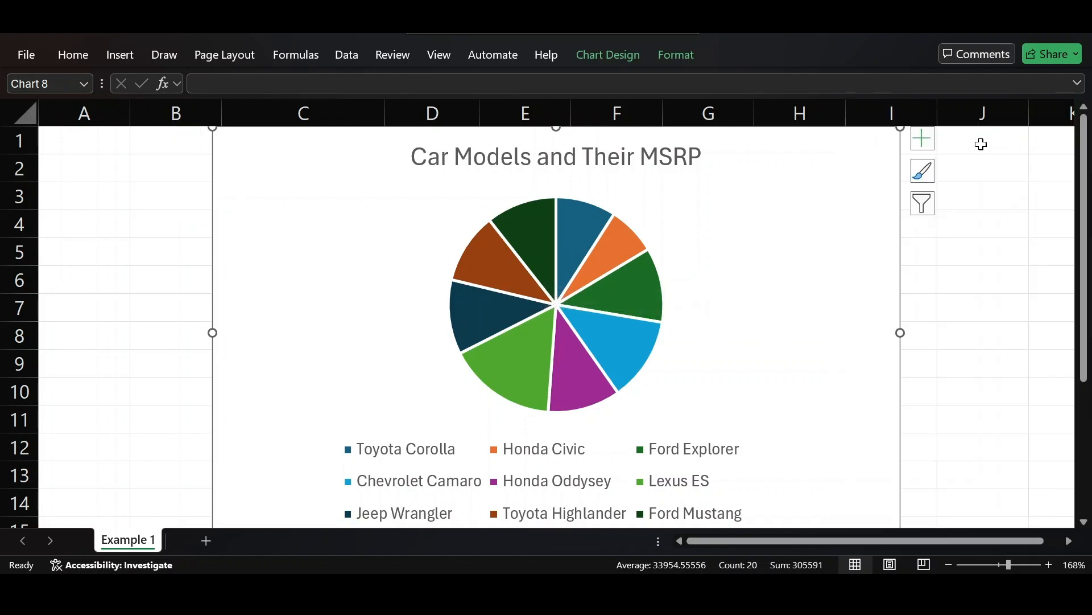
Add data labels to the pie chart and move the $50,000 label outside its slice, to the lower left of the pie.
left_click(929, 142)
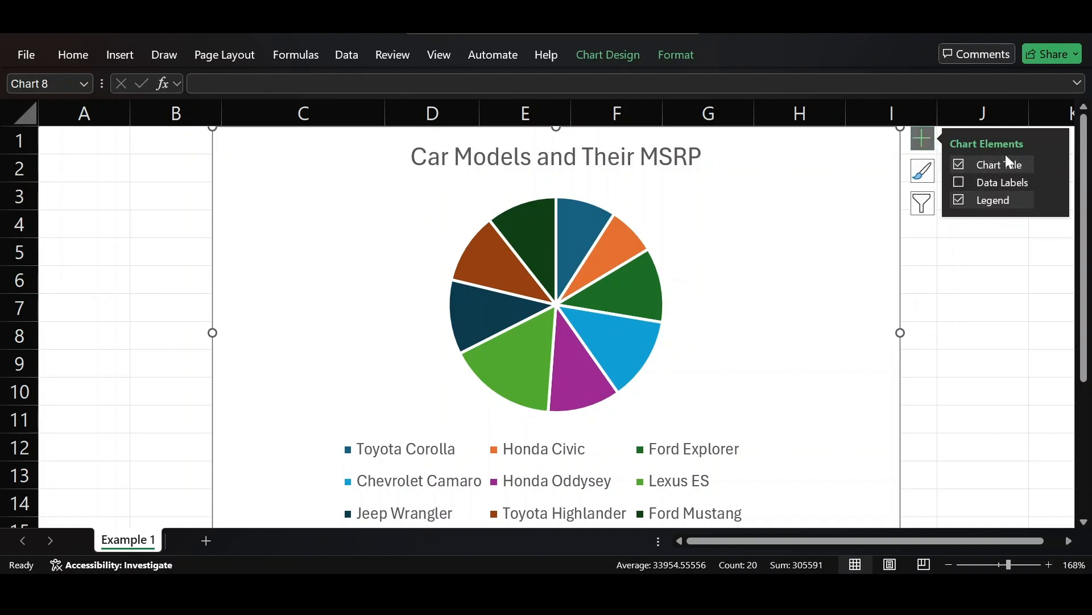
left_click(970, 182)
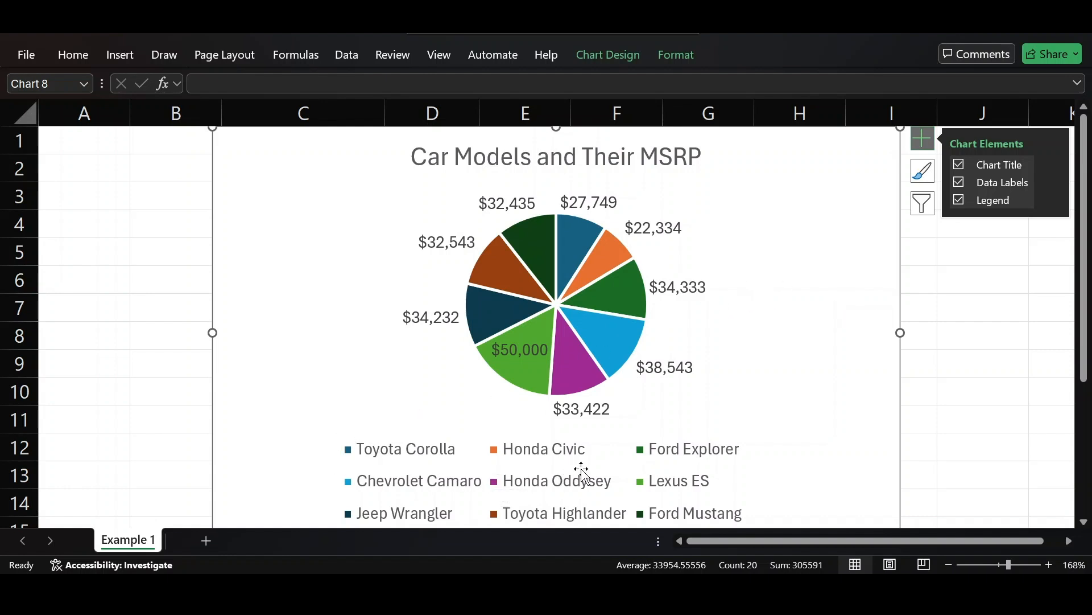
mouse_move(537, 370)
left_click(537, 349)
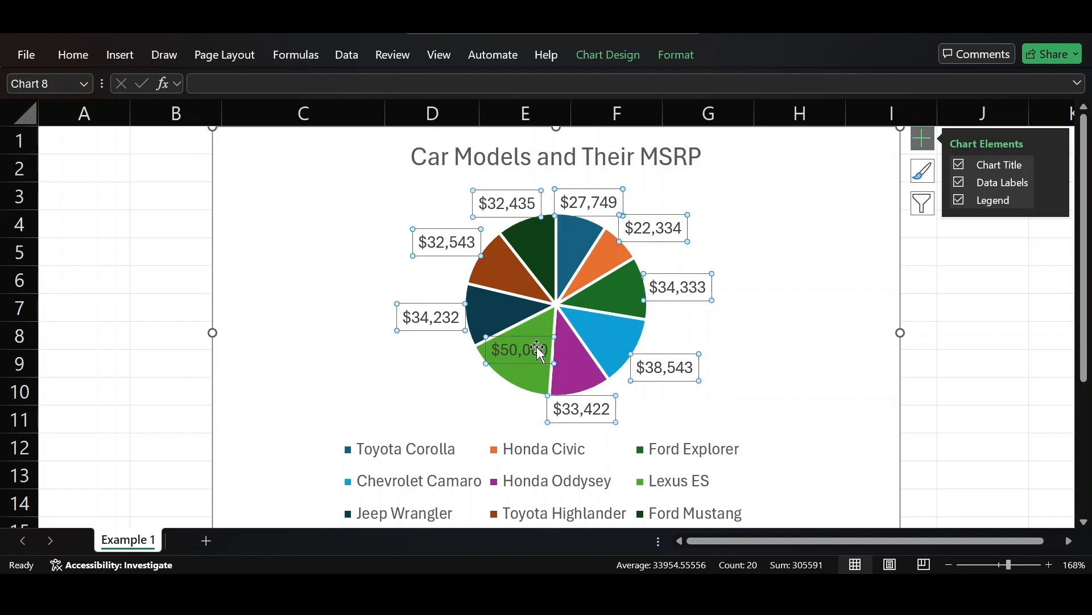
left_click(534, 348)
left_click_drag(534, 348, 462, 371)
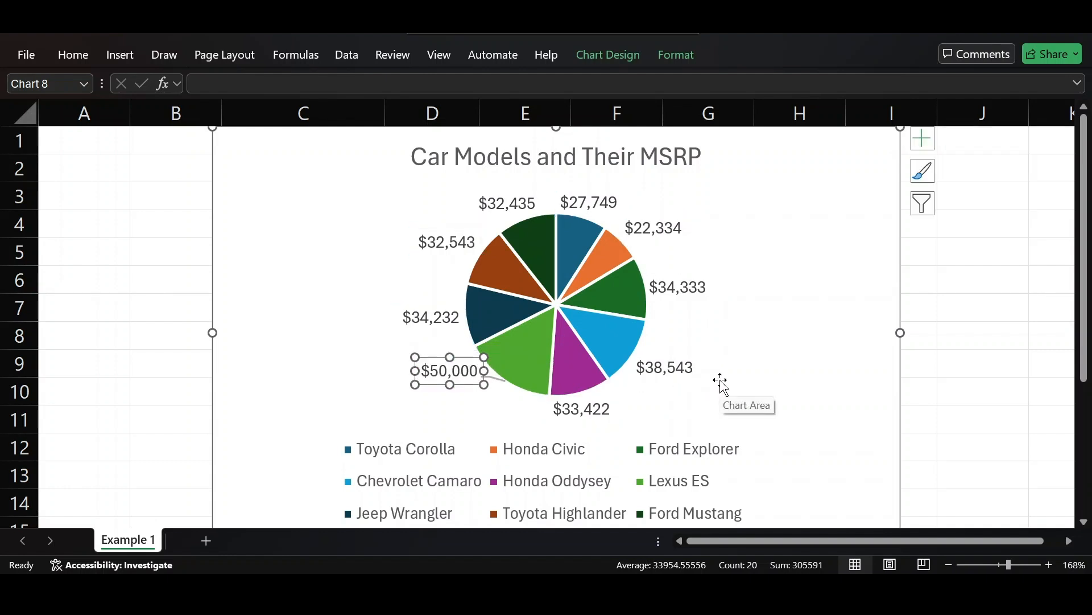
Delete the leader line between the $50,000 label and its slice, and close the formatting pane.
left_click(495, 381)
right_click(504, 385)
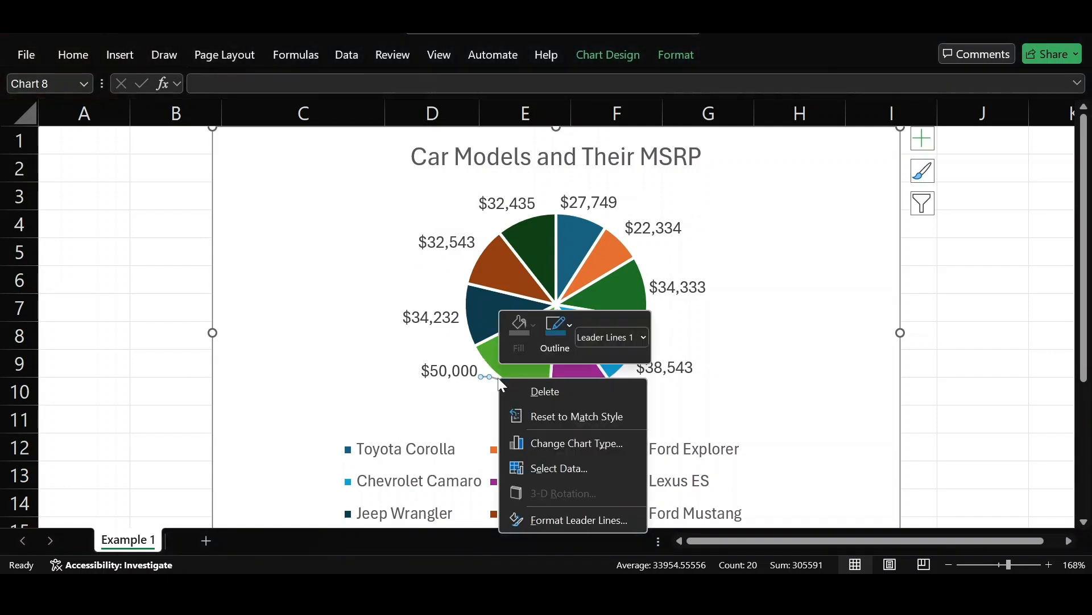
left_click(521, 381)
double_click(453, 376)
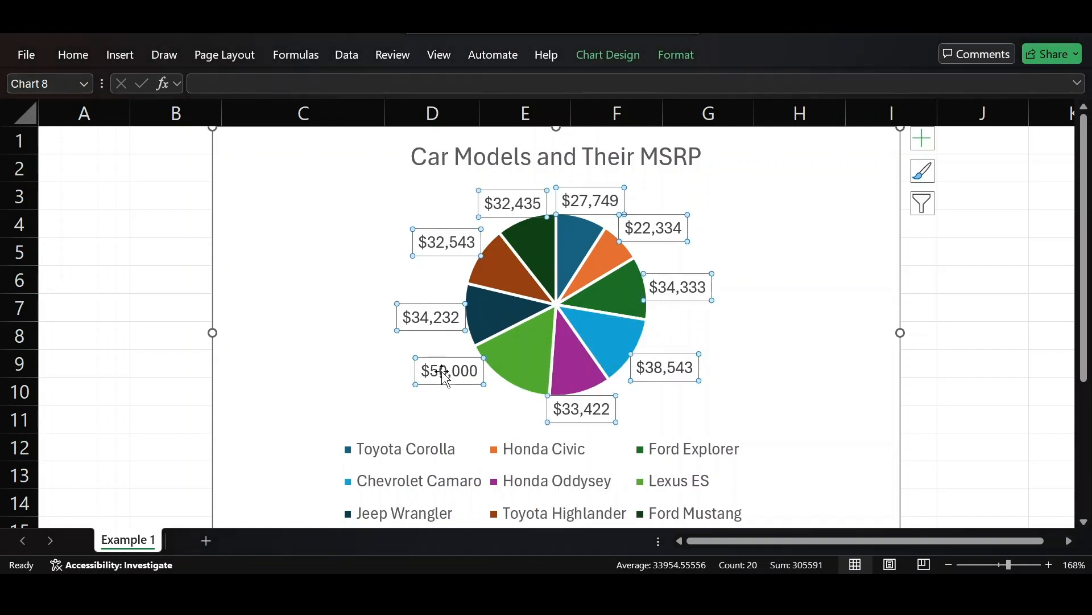
left_click(352, 364)
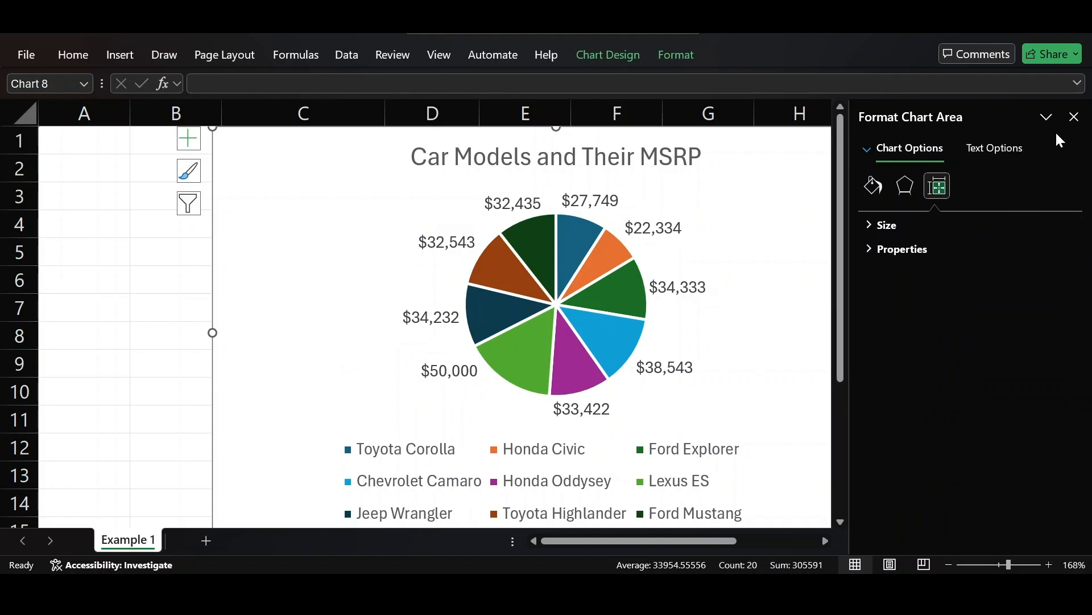
left_click(1075, 117)
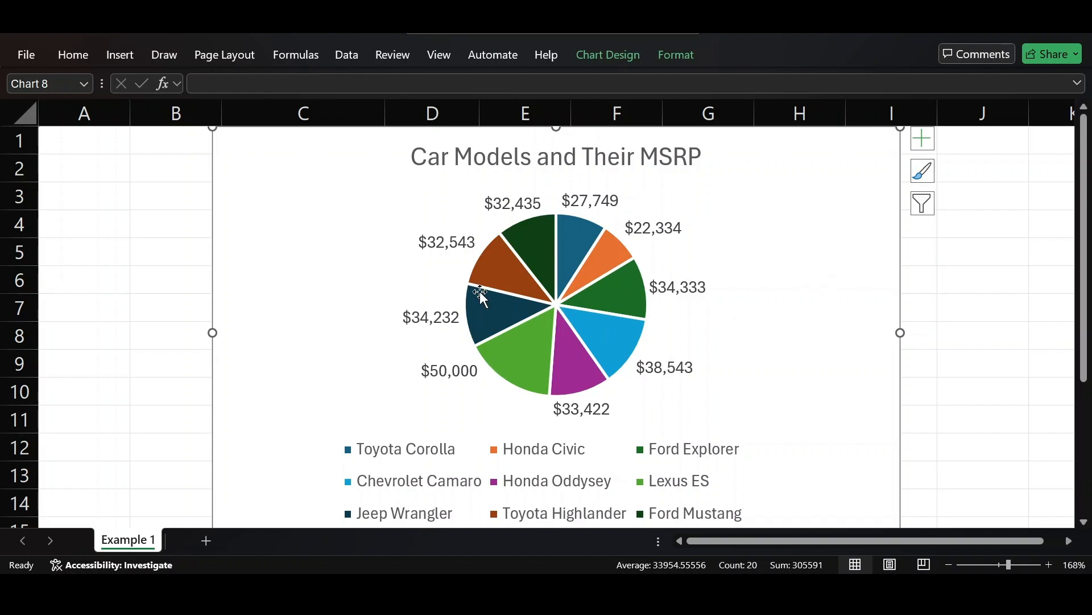
Apply the second Colorful palette, starting with blue, green and purple, to the pie chart.
left_click(927, 175)
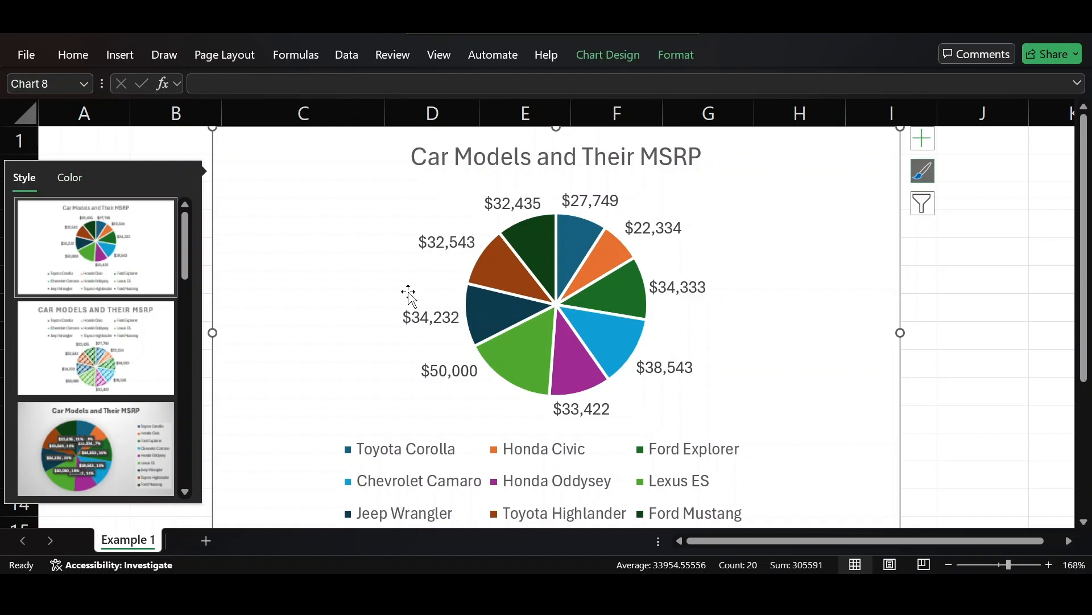
left_click(65, 176)
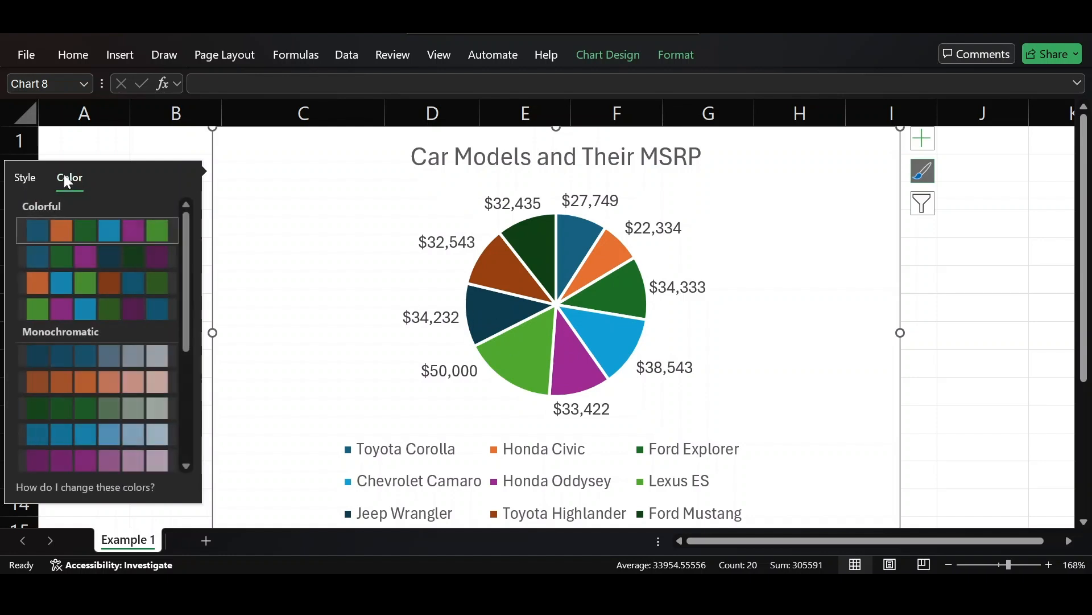
left_click(51, 249)
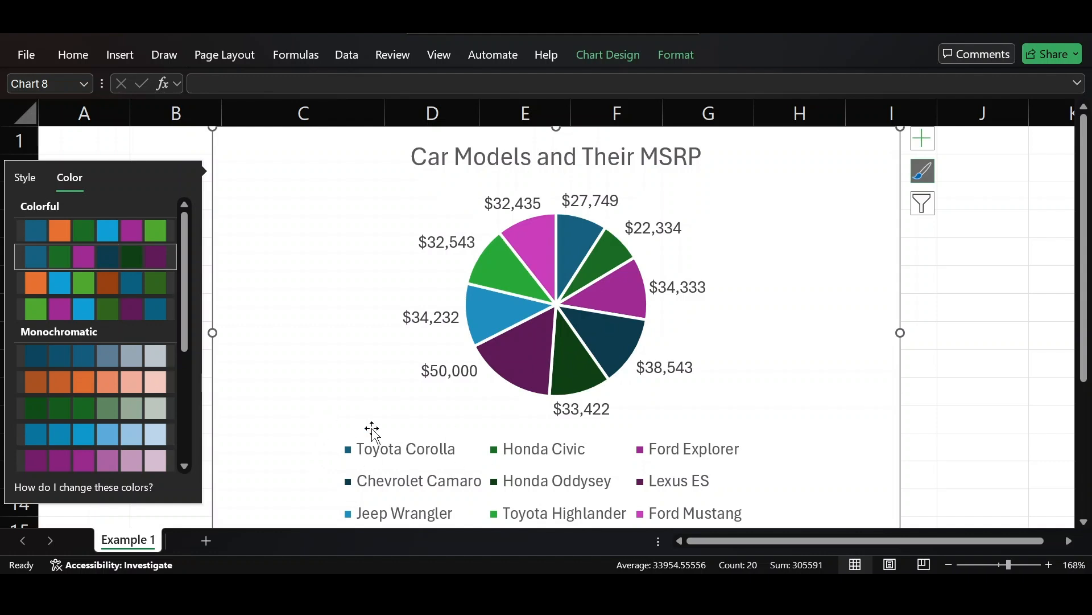
scroll(118, 348, "down", 3)
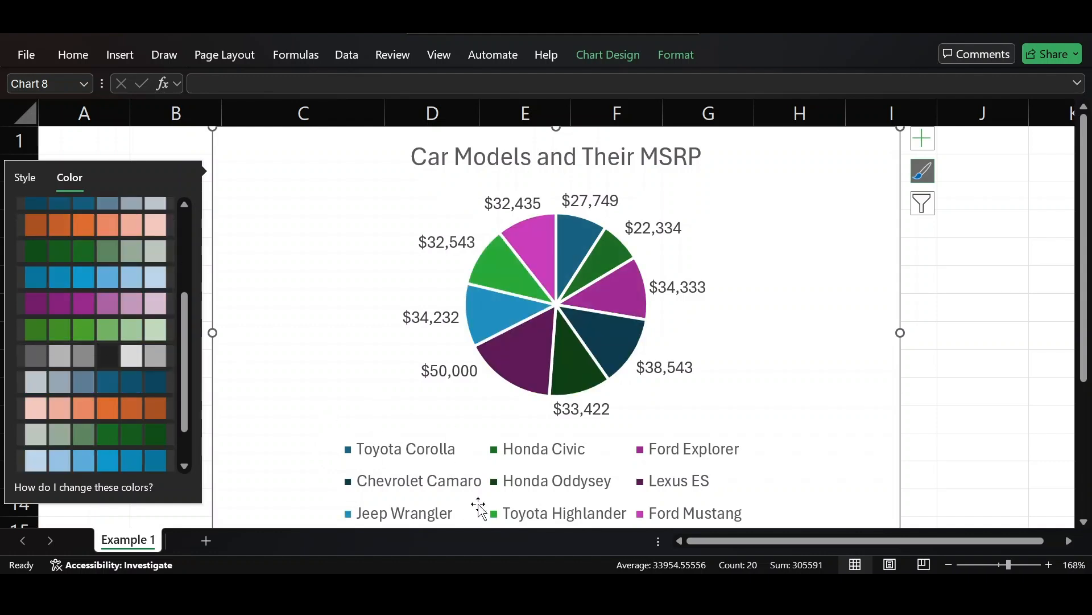
scroll(54, 248, "up", 3)
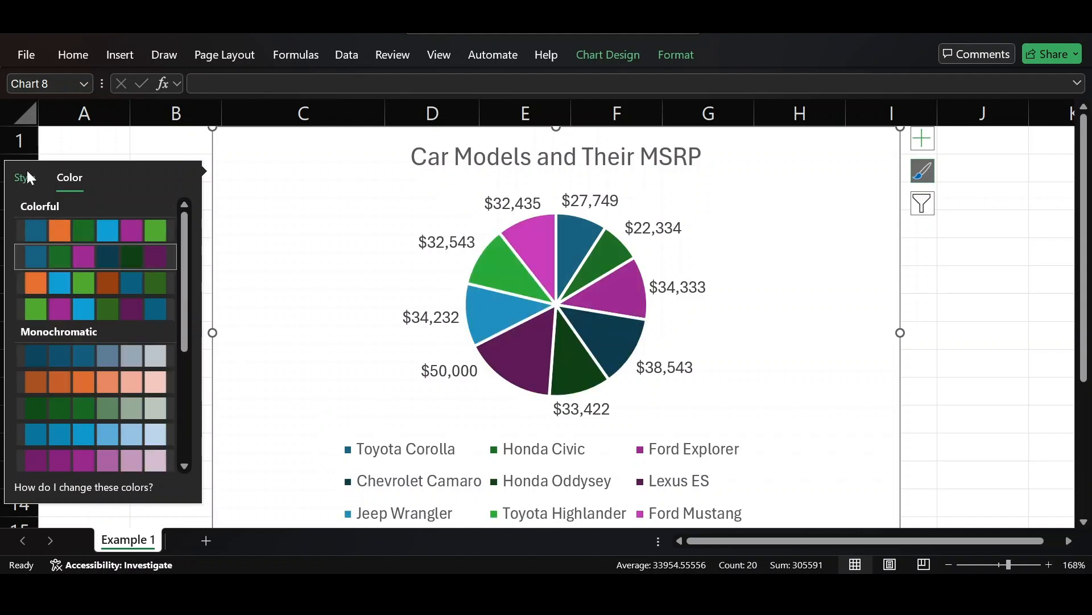
Apply chart Style 2 to the pie chart and deselect the chart.
left_click(27, 183)
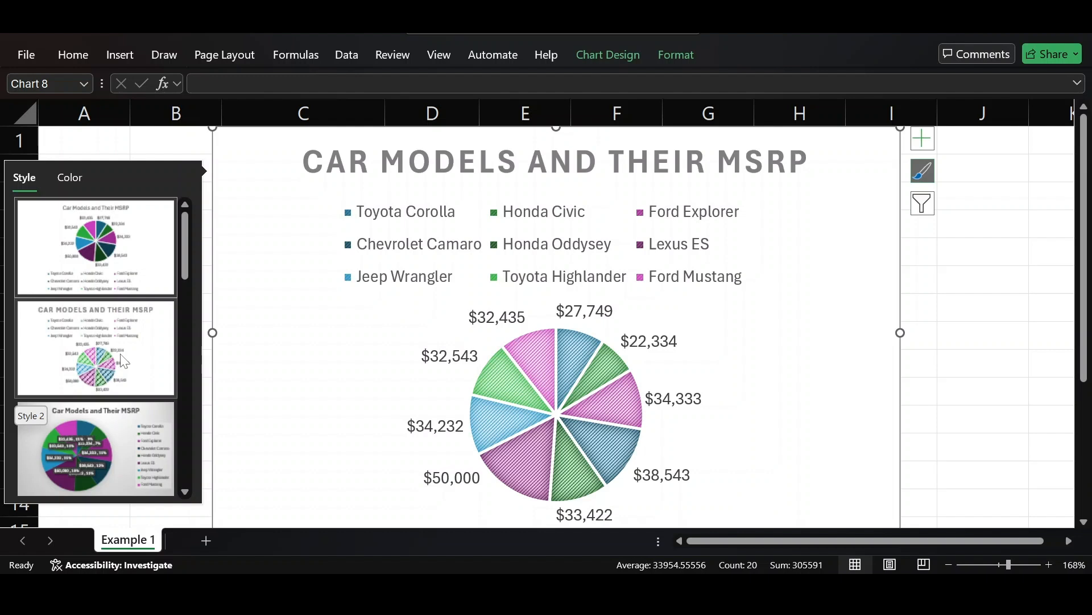
left_click(123, 361)
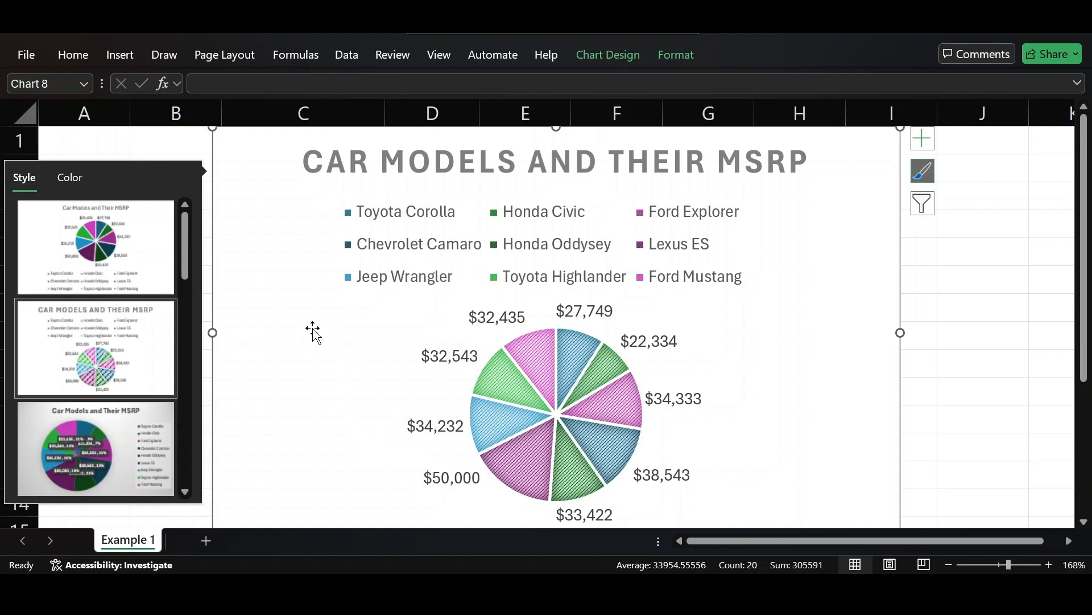
left_click(165, 146)
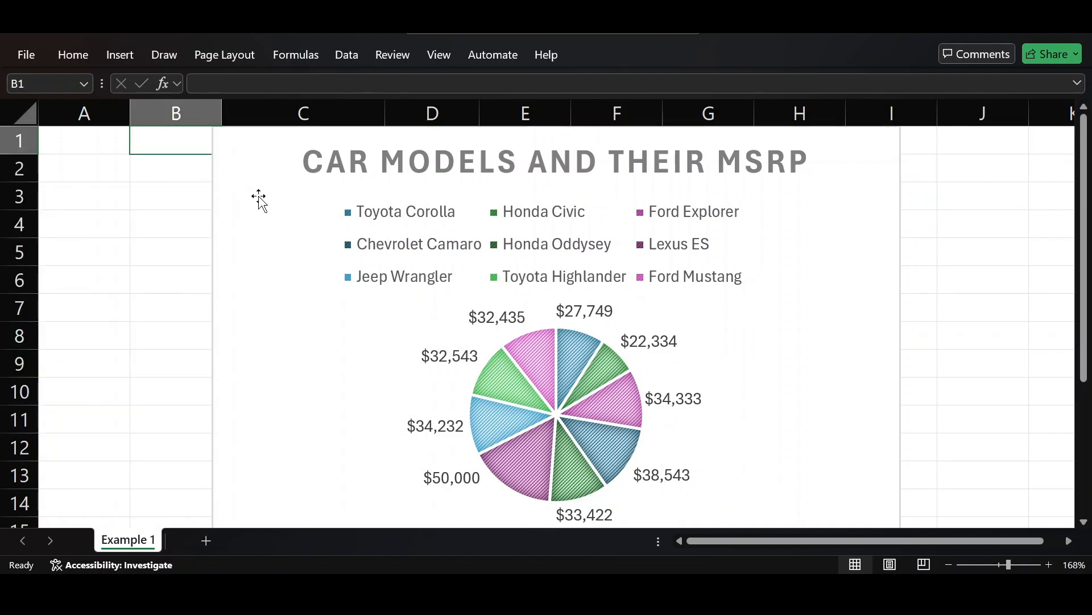